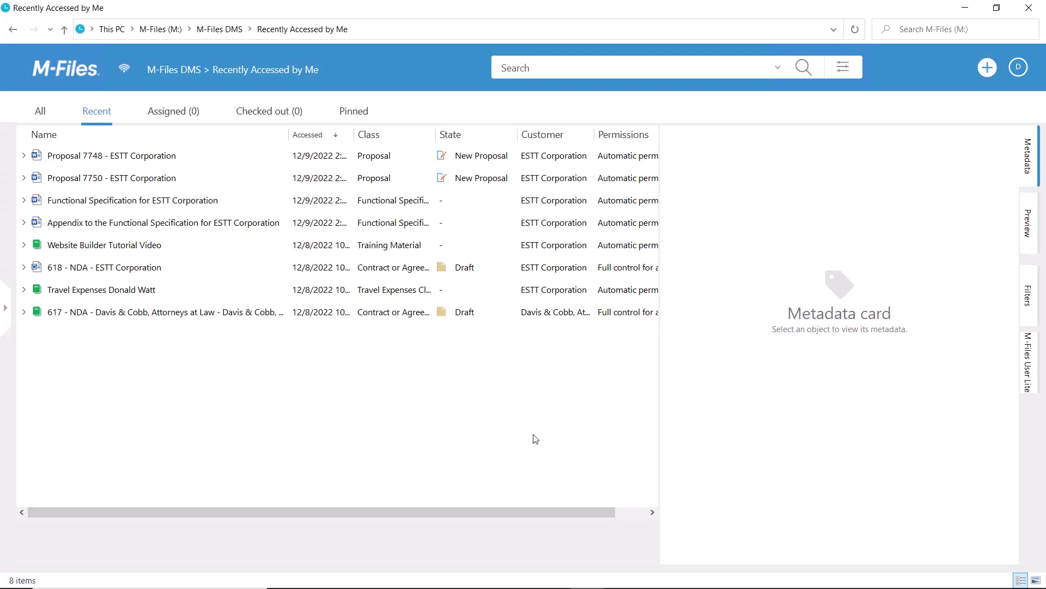
Step: Select Functional Specification for ESTT Corporation plus its Appendix and show the Create options
{"action": "left_click", "coordinate": [201, 200]}
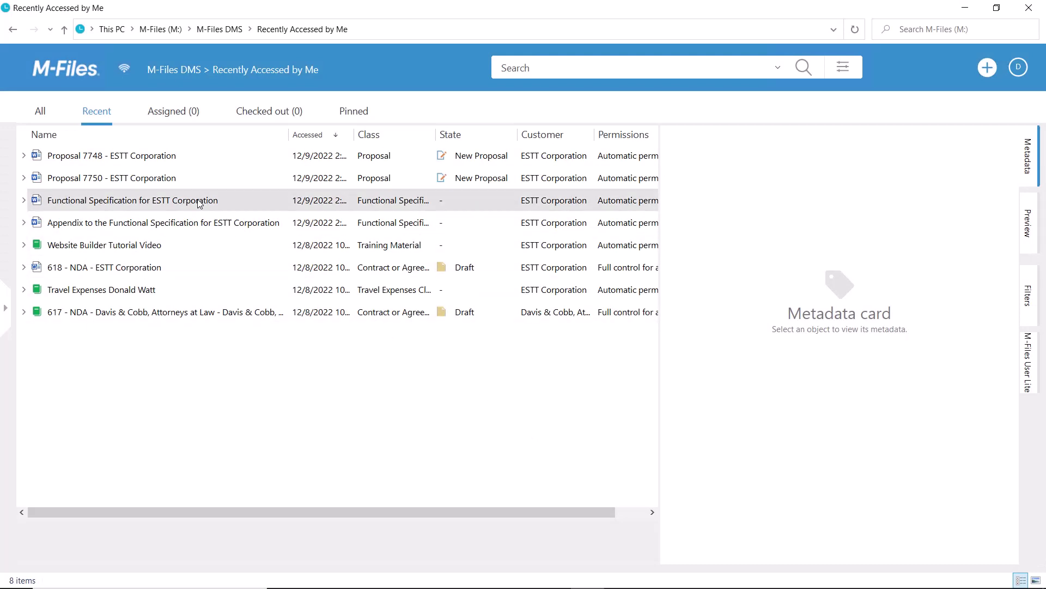
{"action": "left_click", "coordinate": [199, 222], "text": "ctrl"}
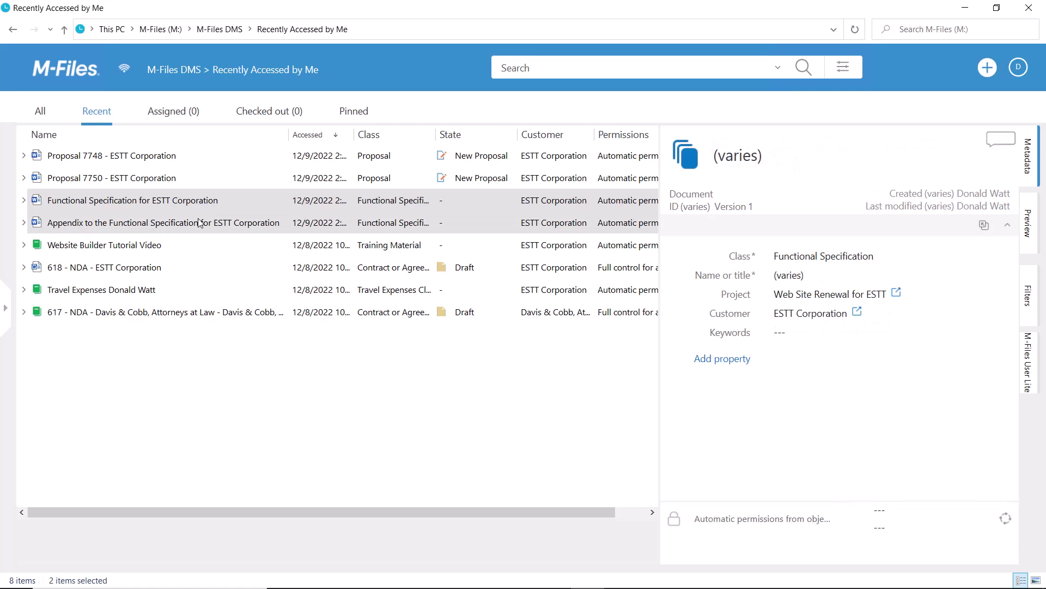
{"action": "right_click", "coordinate": [200, 222]}
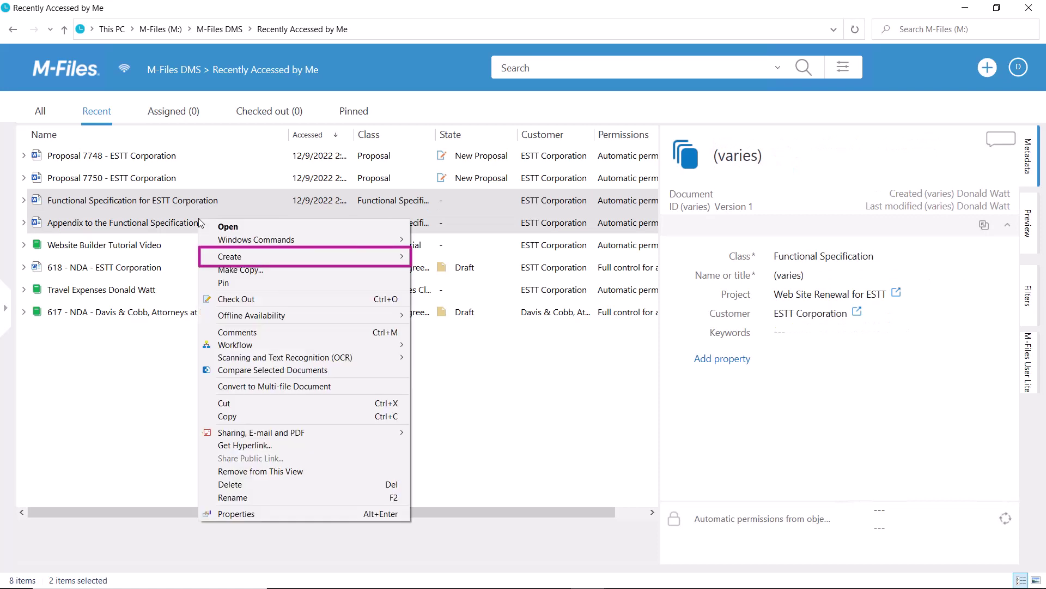
{"action": "mouse_move", "coordinate": [342, 262]}
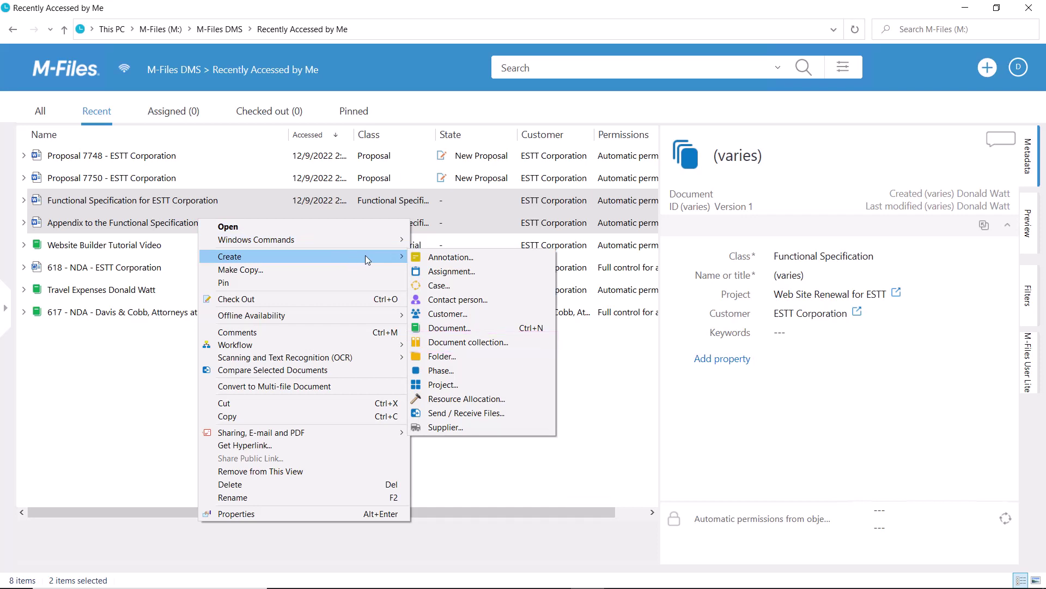
Step: Start a document collection of class Other Project Documentation, naming it 'Functional Specification'
{"action": "left_click", "coordinate": [532, 342]}
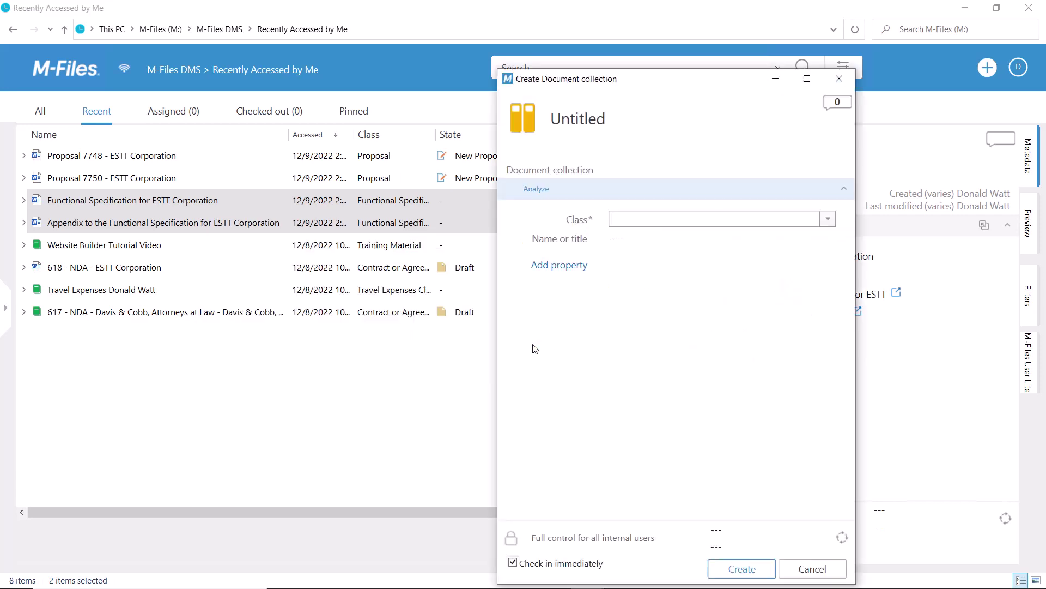
{"action": "left_click", "coordinate": [828, 218]}
{"action": "left_click", "coordinate": [681, 418]}
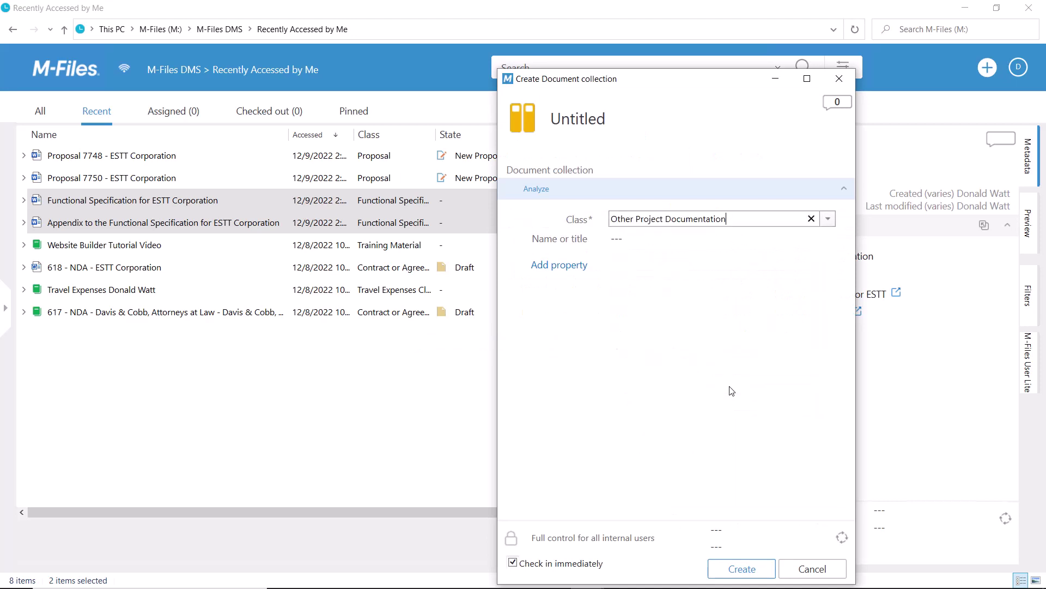
{"action": "left_click", "coordinate": [647, 243]}
{"action": "type", "text": "Functio"}
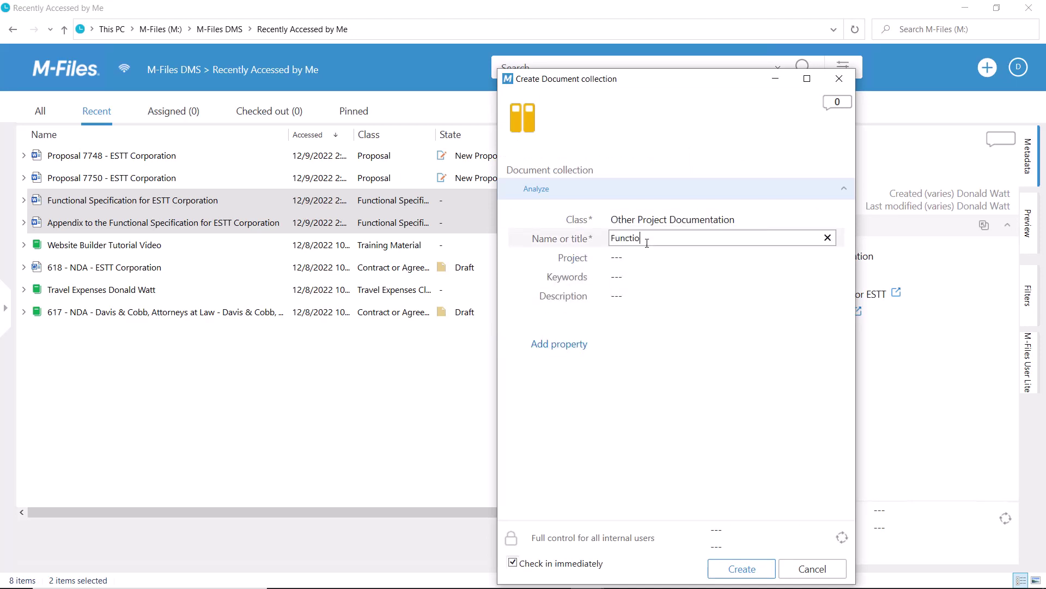
{"action": "type", "text": "nal Specification"}
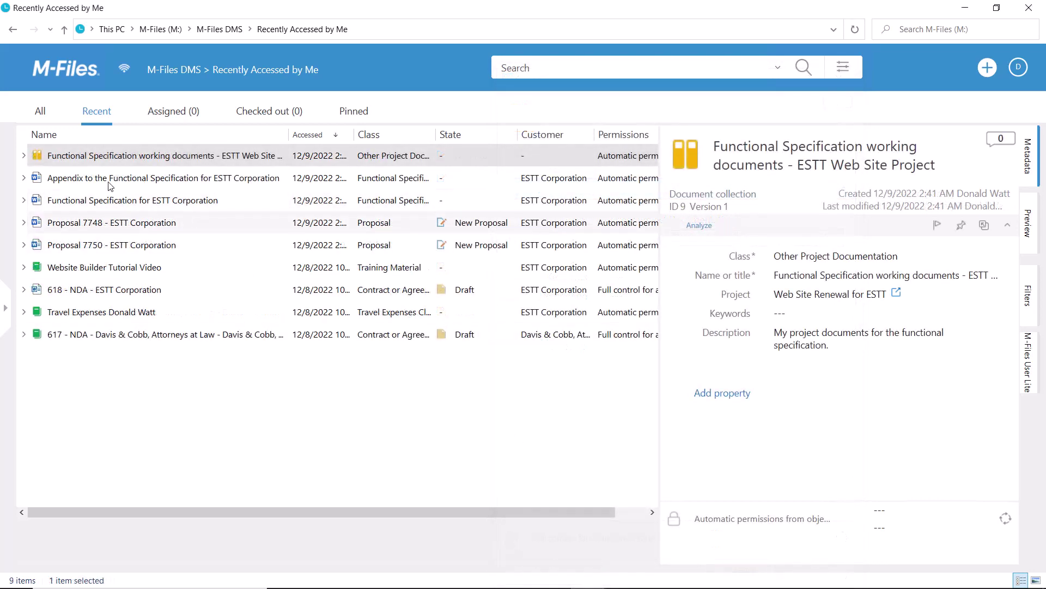
Step: Expand the collection's members, Projects, Web Site Renewal for ESTT and its Documents (6) node
{"action": "left_click", "coordinate": [23, 156]}
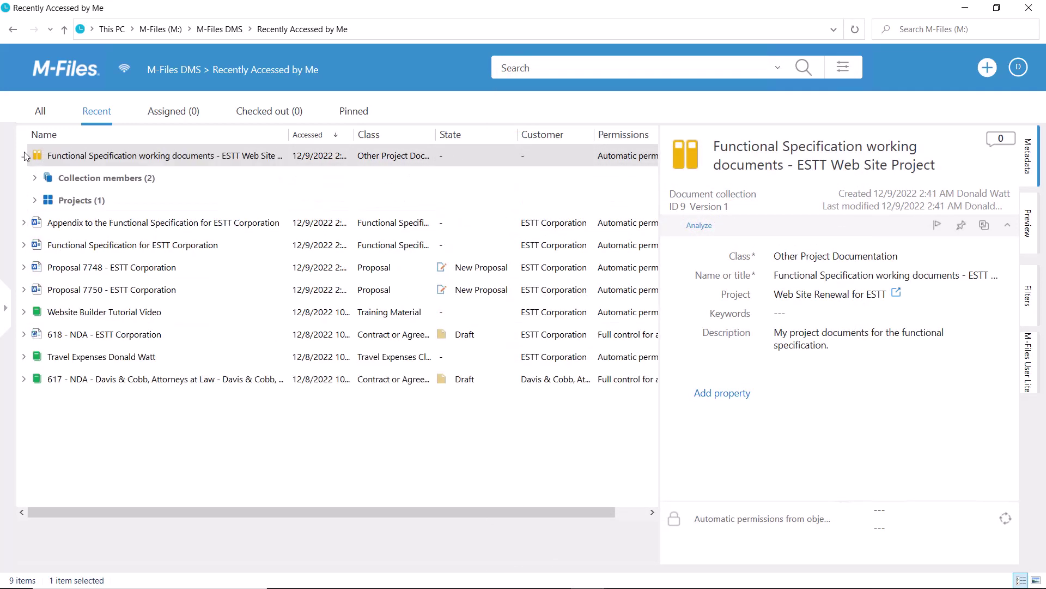
{"action": "left_click", "coordinate": [34, 179]}
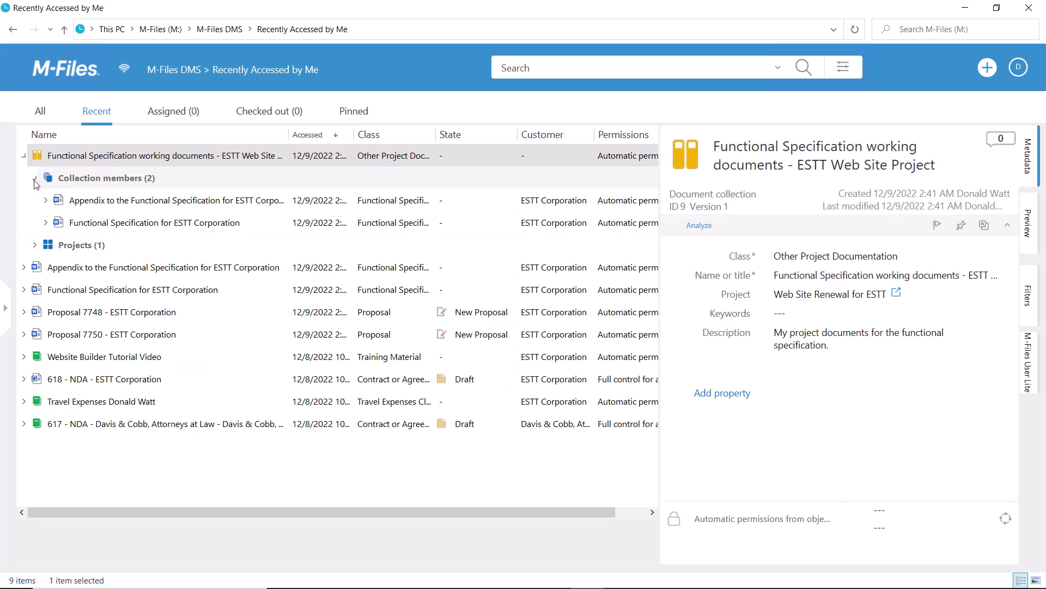
{"action": "left_click", "coordinate": [35, 245]}
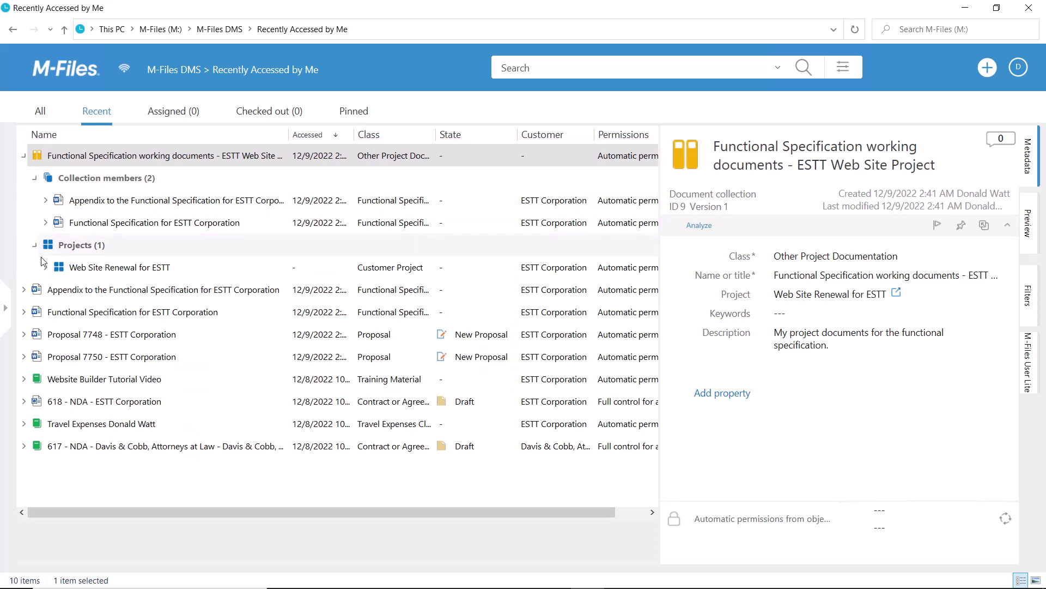
{"action": "left_click", "coordinate": [45, 266]}
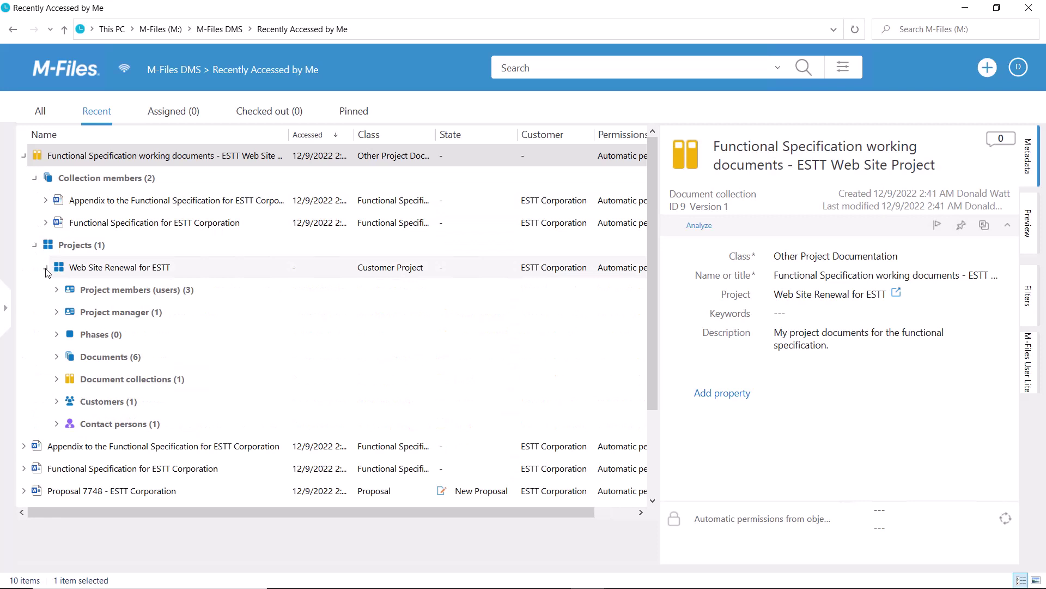
{"action": "left_click", "coordinate": [57, 356]}
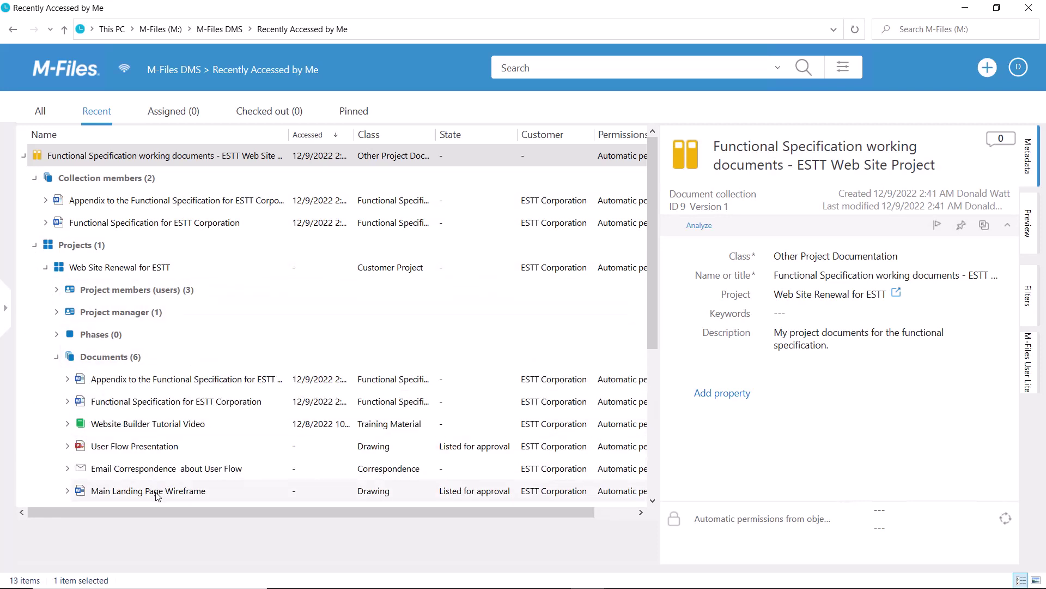
Step: Add Main Landing Page Wireframe to the collection as a member tracking its latest version
{"action": "left_click_drag", "start_coordinate": [158, 493], "coordinate": [121, 155]}
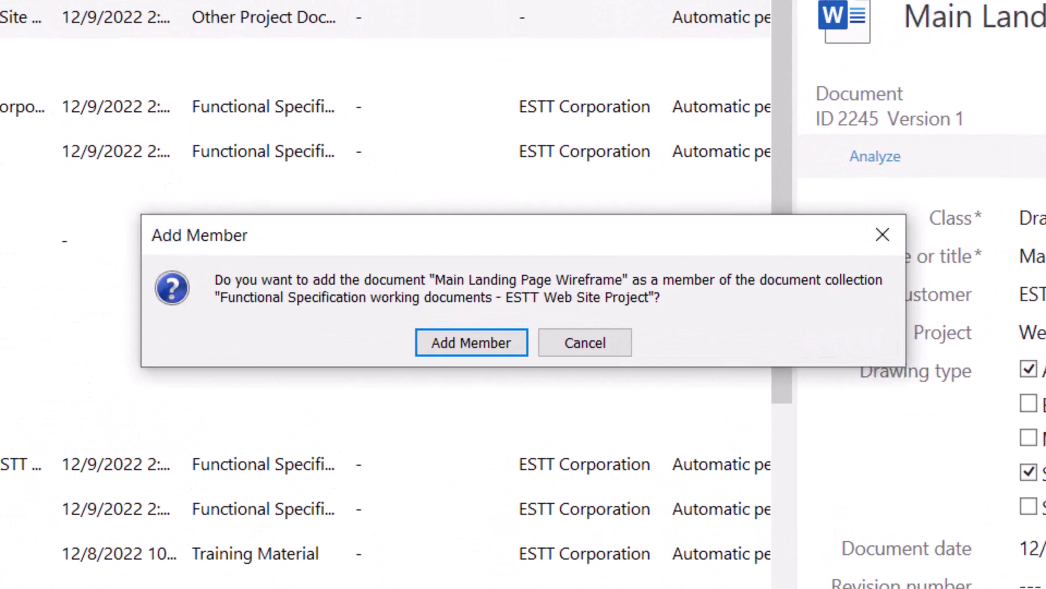
{"action": "left_click", "coordinate": [453, 338]}
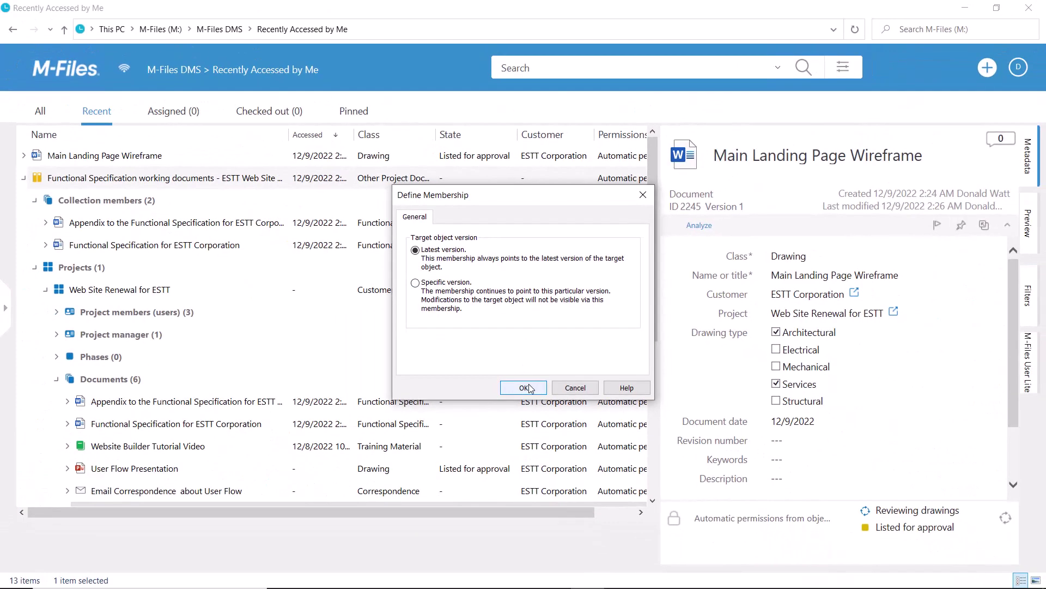
{"action": "left_click", "coordinate": [524, 387]}
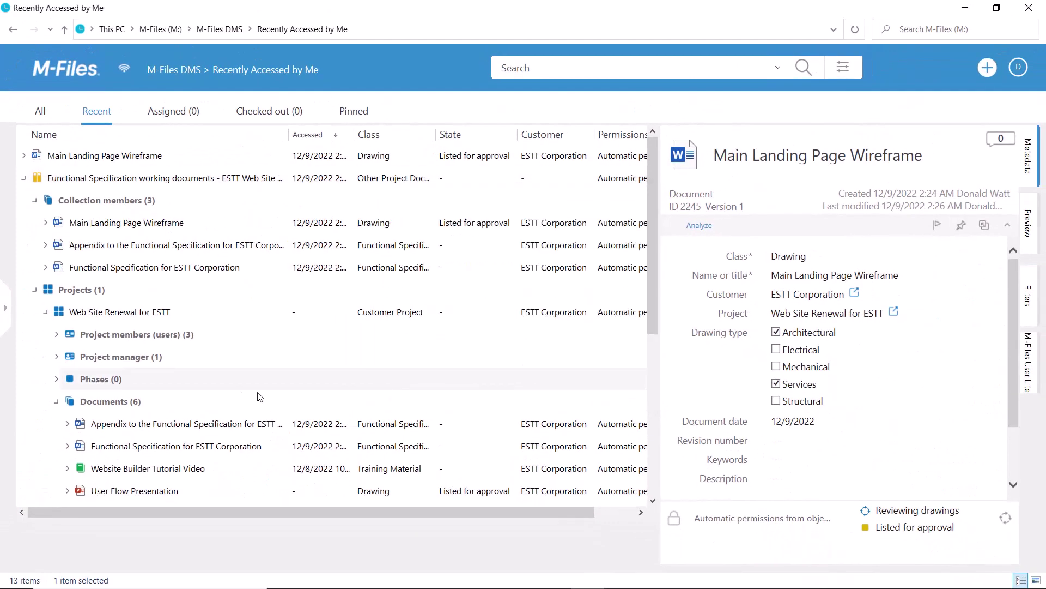
Step: Collapse the project documents, project, Projects, members and collection nodes of the tree
{"action": "left_click", "coordinate": [56, 402]}
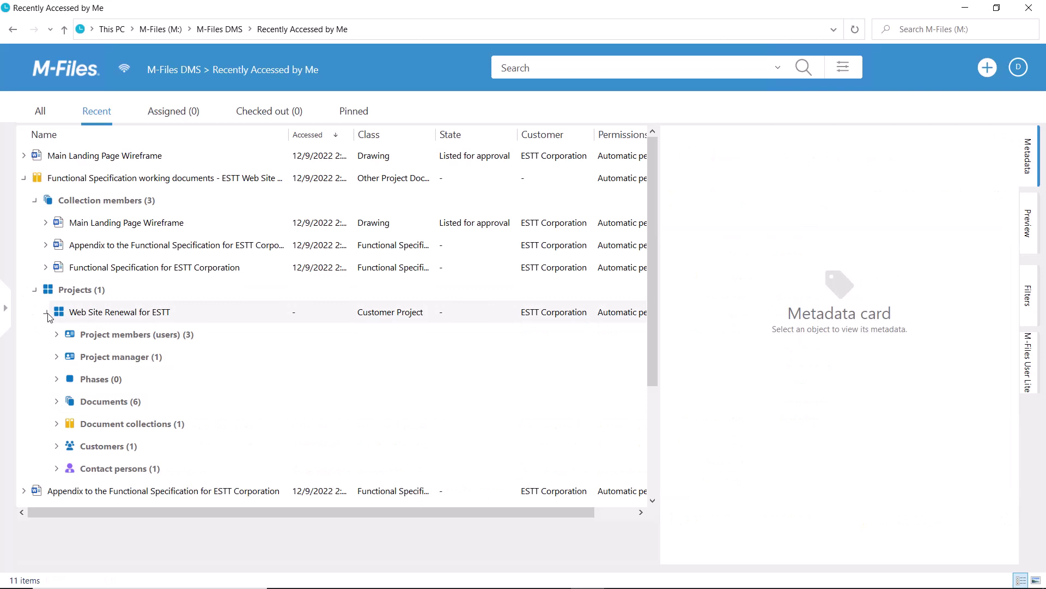
{"action": "left_click", "coordinate": [46, 313]}
{"action": "left_click", "coordinate": [35, 289]}
{"action": "left_click", "coordinate": [34, 200]}
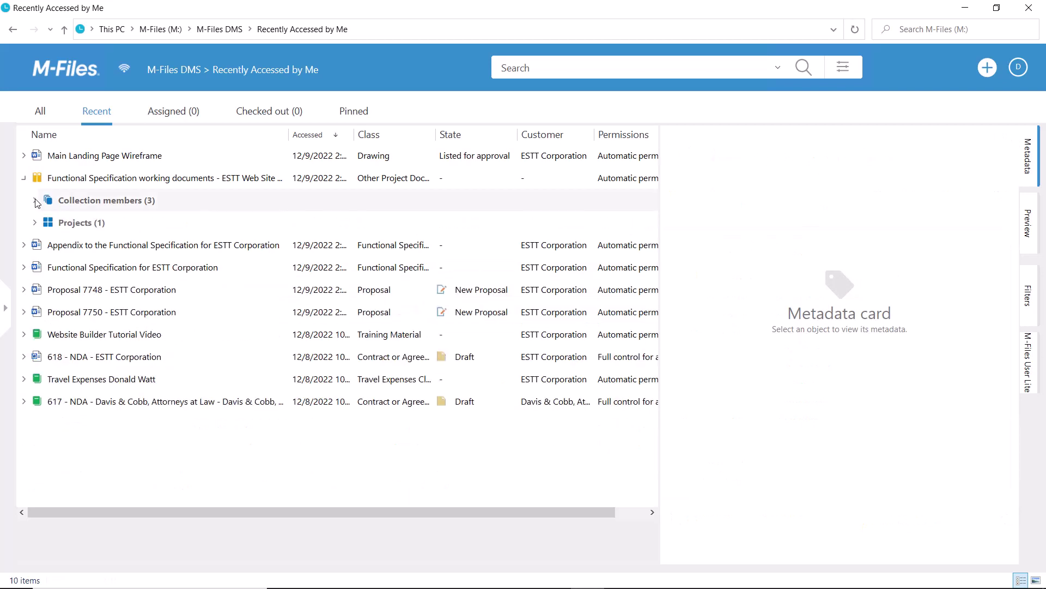
{"action": "left_click", "coordinate": [23, 178]}
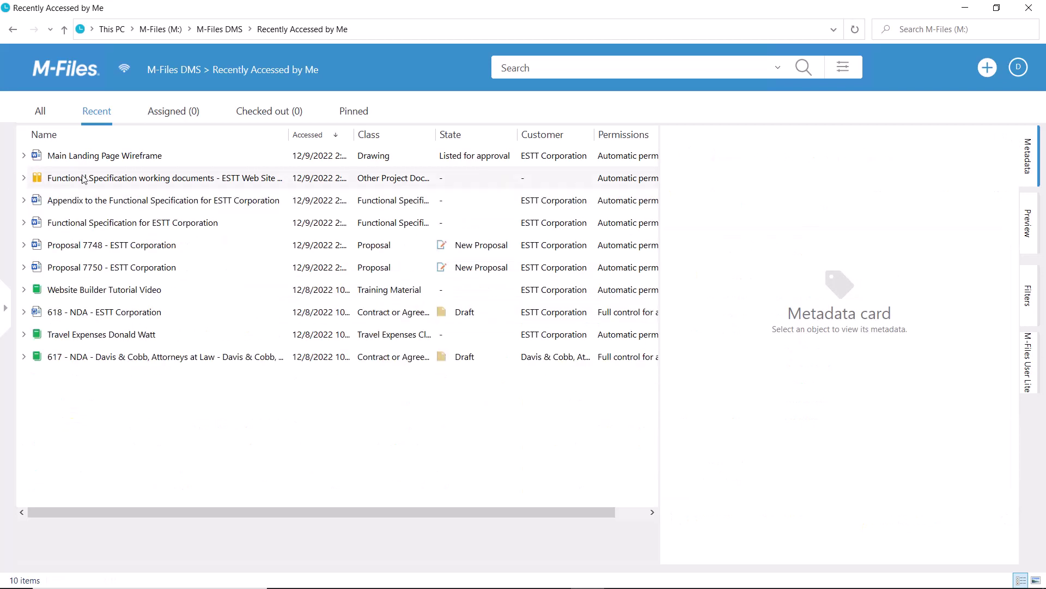
Step: Open the collection's member list, widen it to show names, and display the Common Views
{"action": "right_click", "coordinate": [174, 181]}
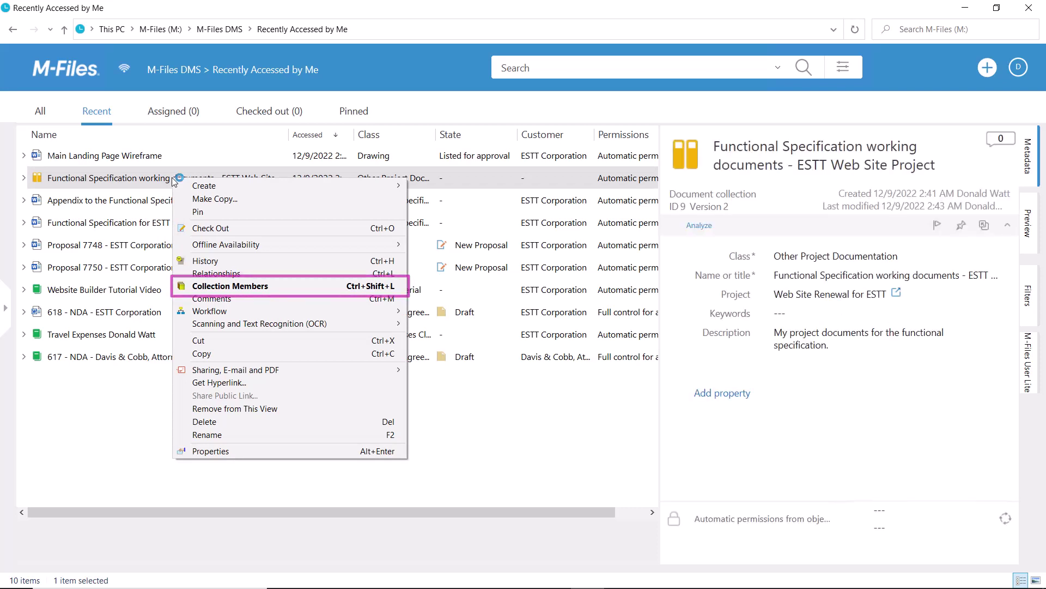
{"action": "left_click", "coordinate": [292, 287]}
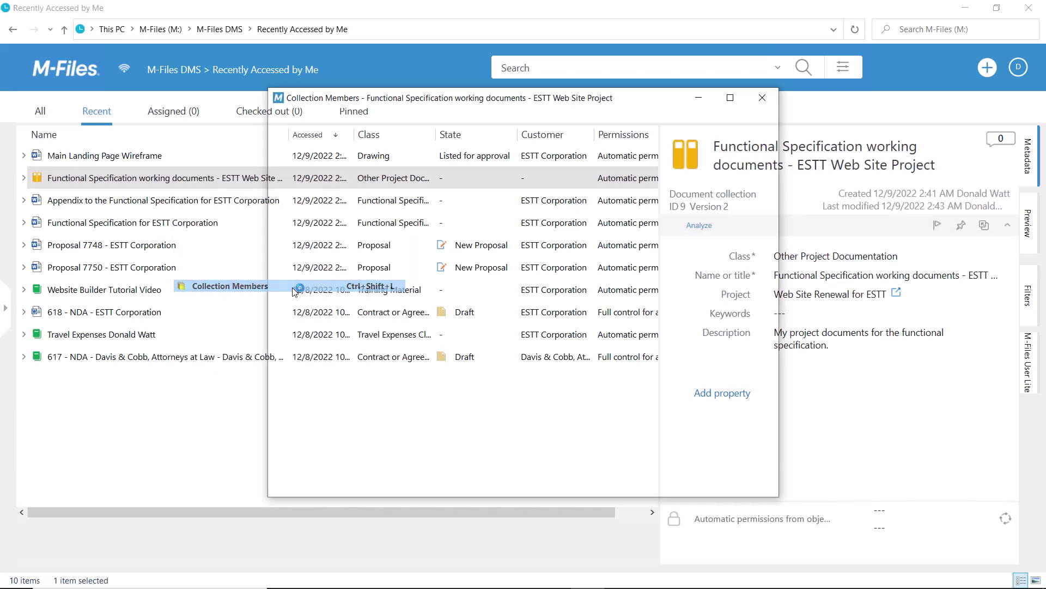
{"action": "left_click_drag", "start_coordinate": [419, 393], "coordinate": [512, 396]}
{"action": "left_click_drag", "start_coordinate": [783, 413], "coordinate": [1043, 413]}
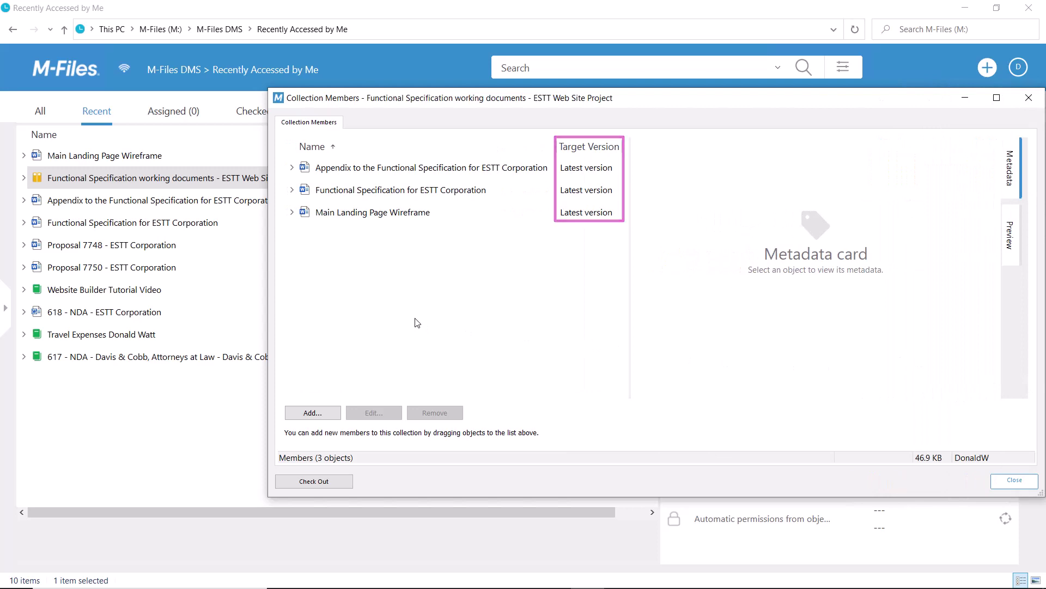
{"action": "left_click", "coordinate": [37, 112]}
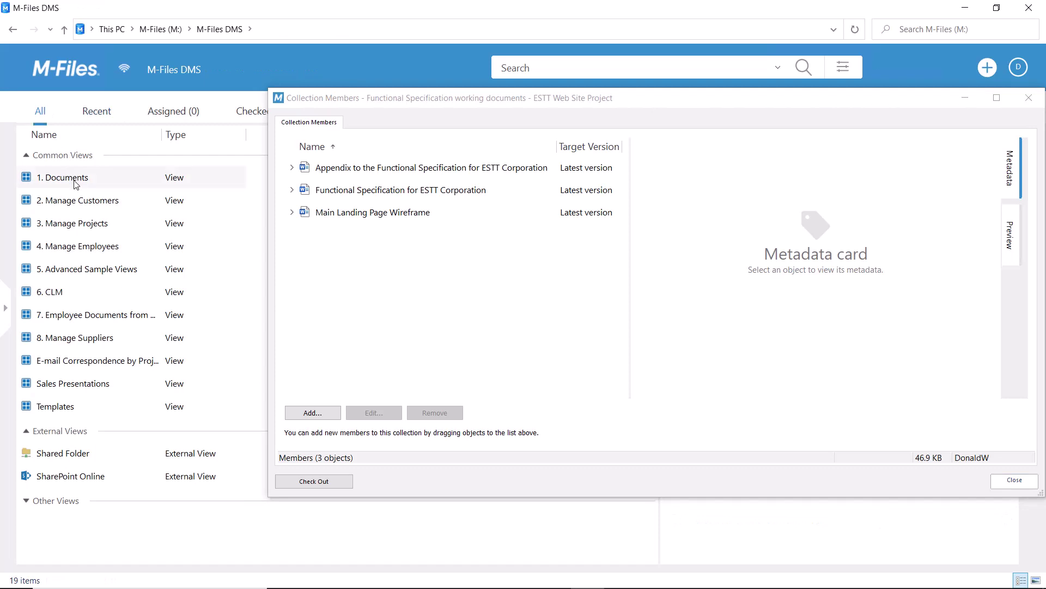
Step: From Documents > By Project > Web Site Renewal for ESTT, add Email Correspondence as latest-version member
{"action": "double_click", "coordinate": [72, 177]}
{"action": "double_click", "coordinate": [92, 291]}
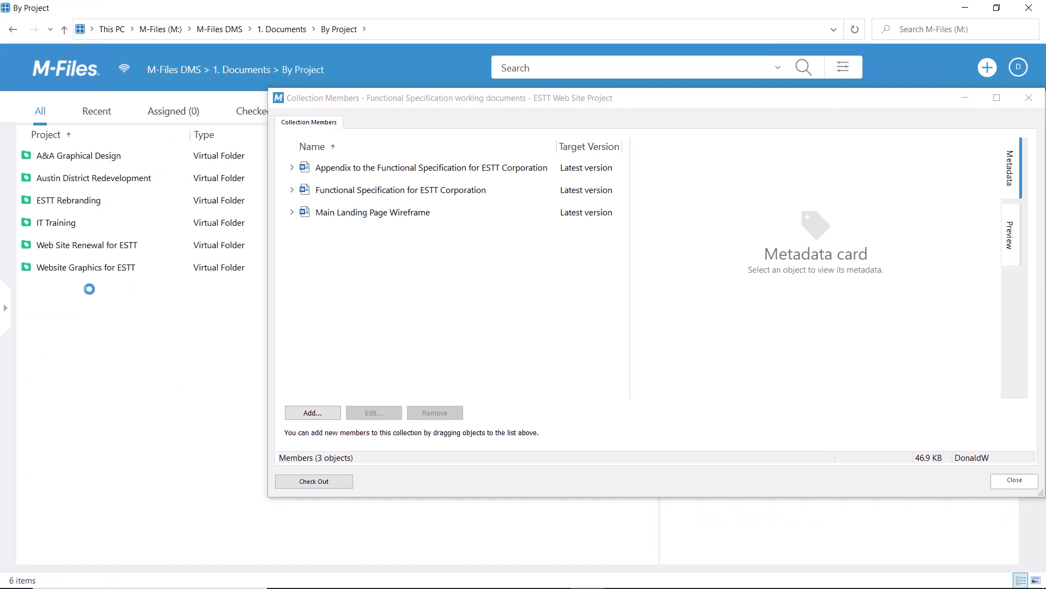
{"action": "double_click", "coordinate": [93, 245]}
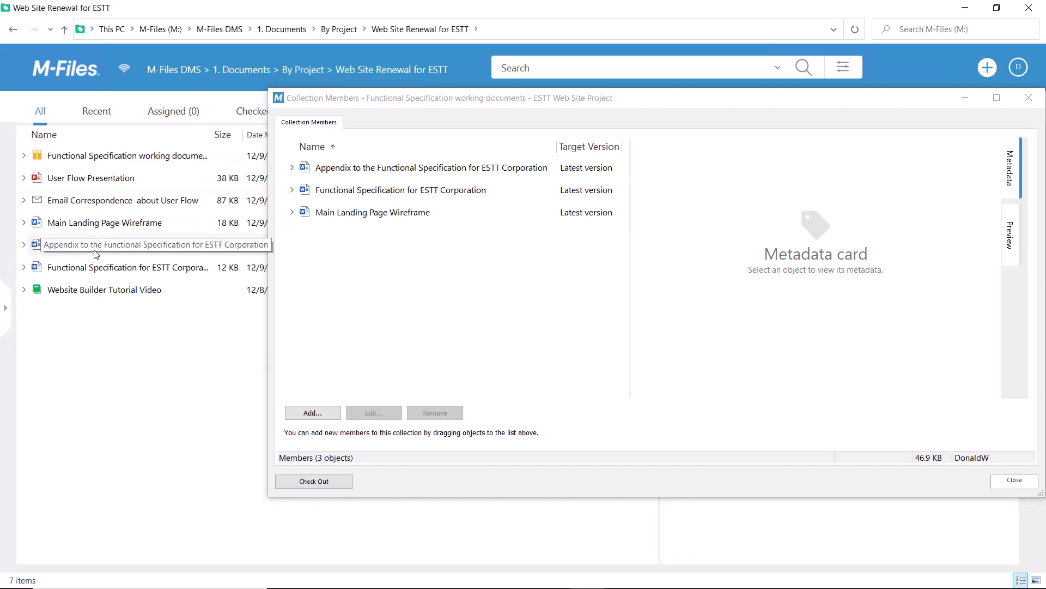
{"action": "left_click_drag", "start_coordinate": [91, 205], "coordinate": [374, 269]}
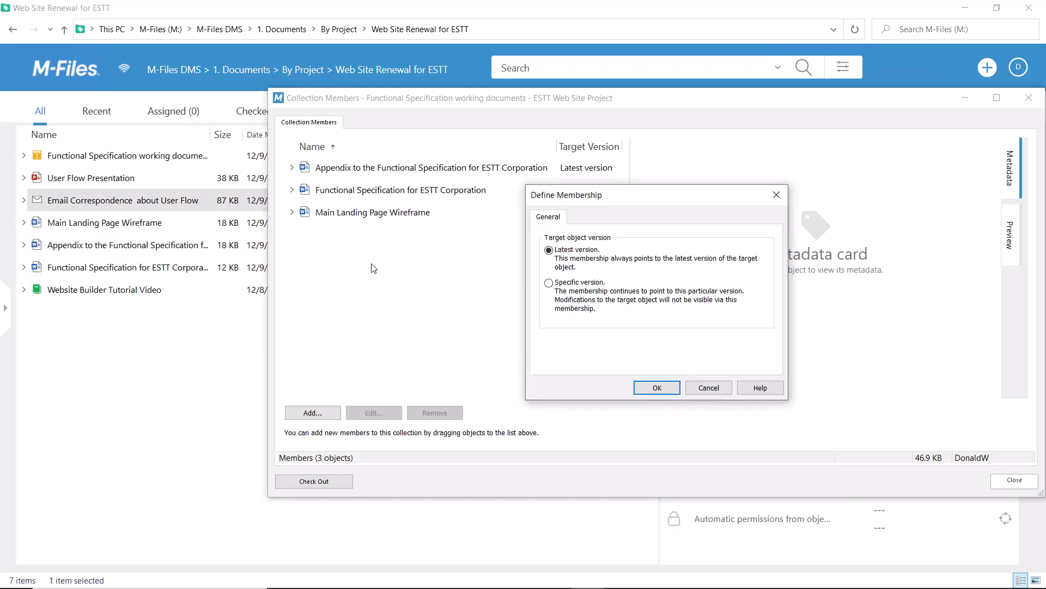
{"action": "left_click", "coordinate": [646, 388]}
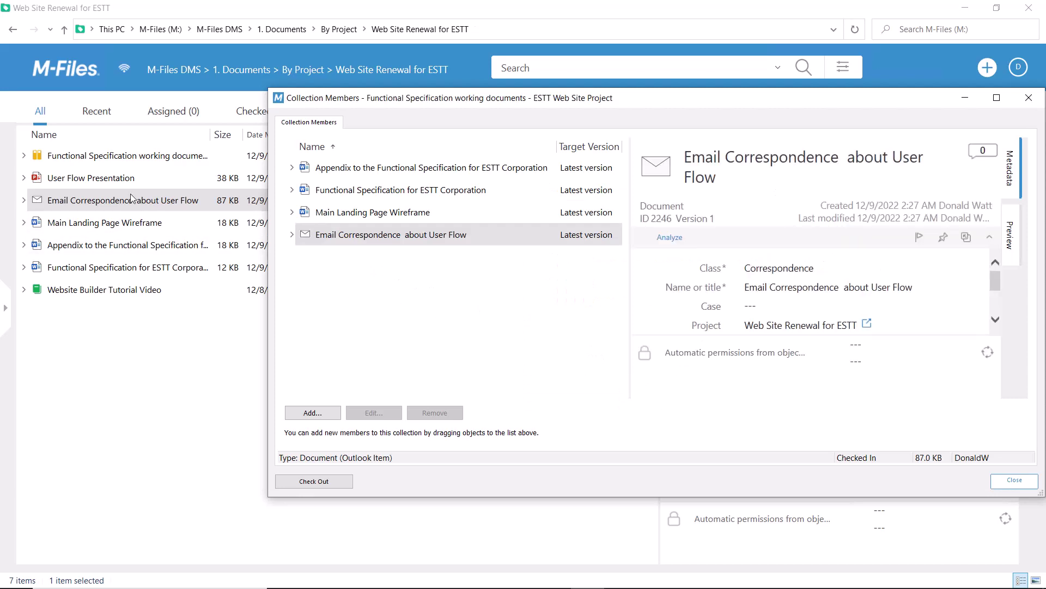
{"action": "left_click", "coordinate": [112, 180]}
Step: Add User Flow Presentation to the collection pinned to its specific version 1
{"action": "left_click_drag", "start_coordinate": [254, 238], "coordinate": [372, 289]}
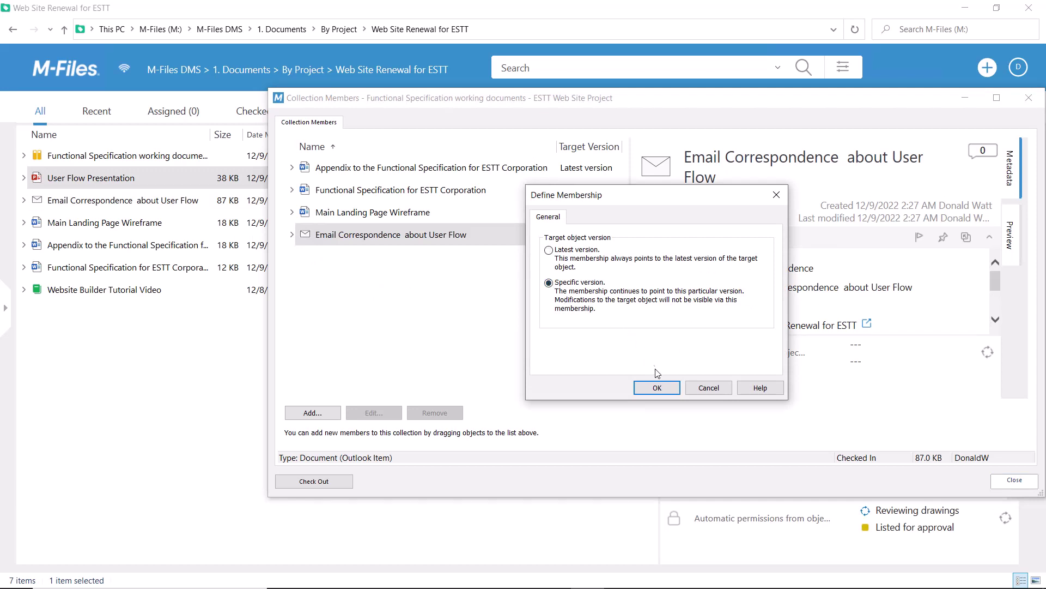
{"action": "left_click", "coordinate": [658, 387]}
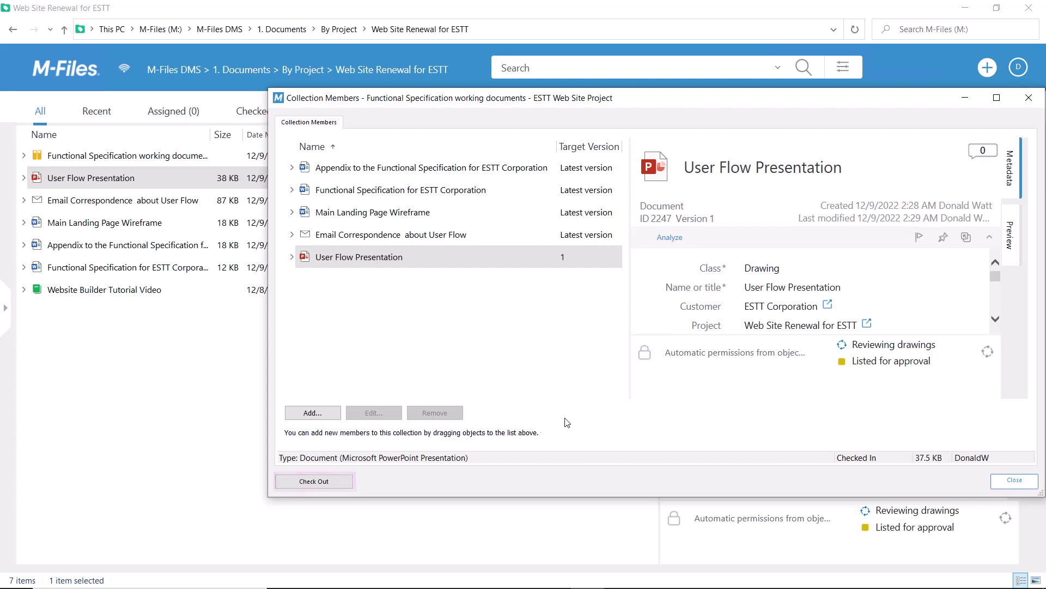
Step: Check out the collection, remove the Email Correspondence membership, check it in and close
{"action": "left_click", "coordinate": [335, 485]}
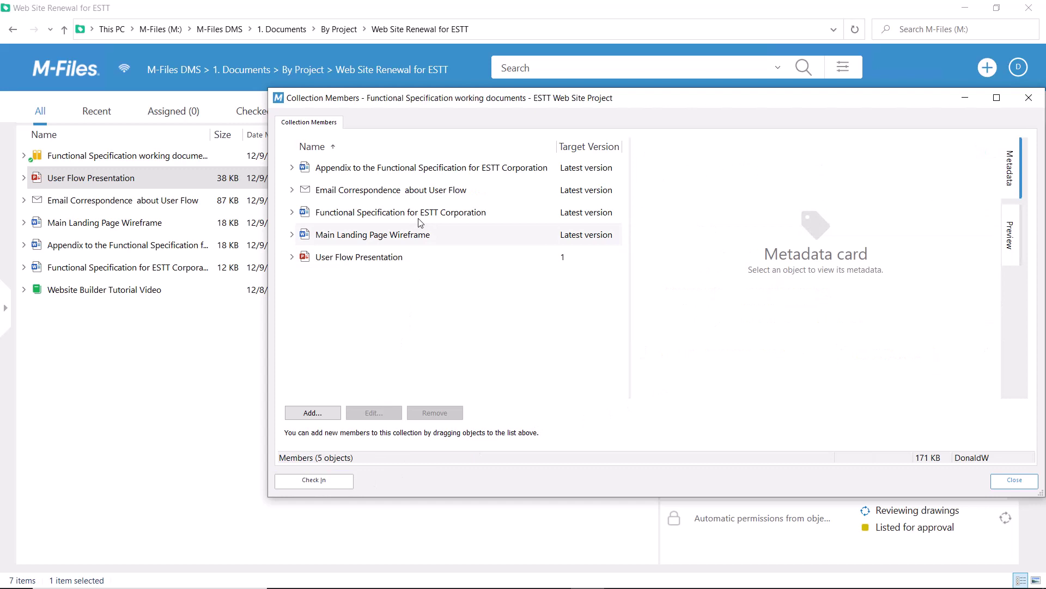
{"action": "left_click", "coordinate": [426, 194]}
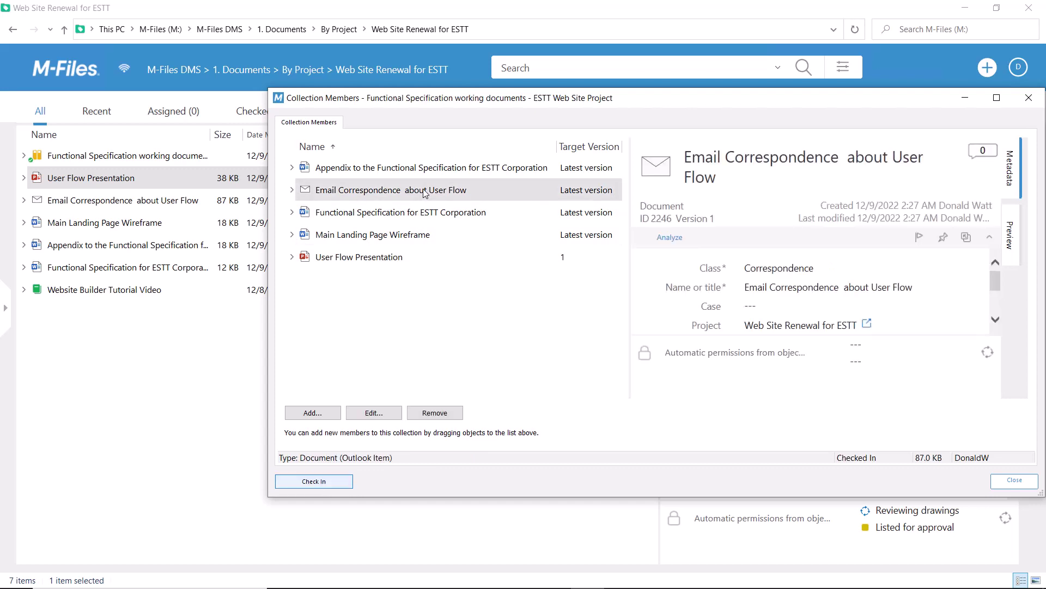
{"action": "left_click", "coordinate": [446, 415]}
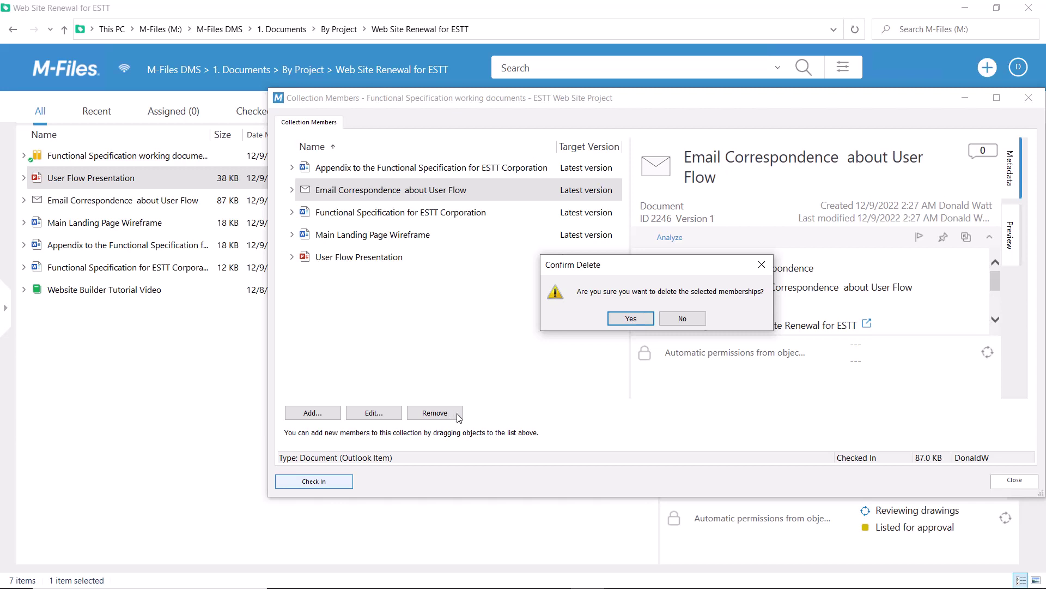
{"action": "left_click", "coordinate": [632, 321]}
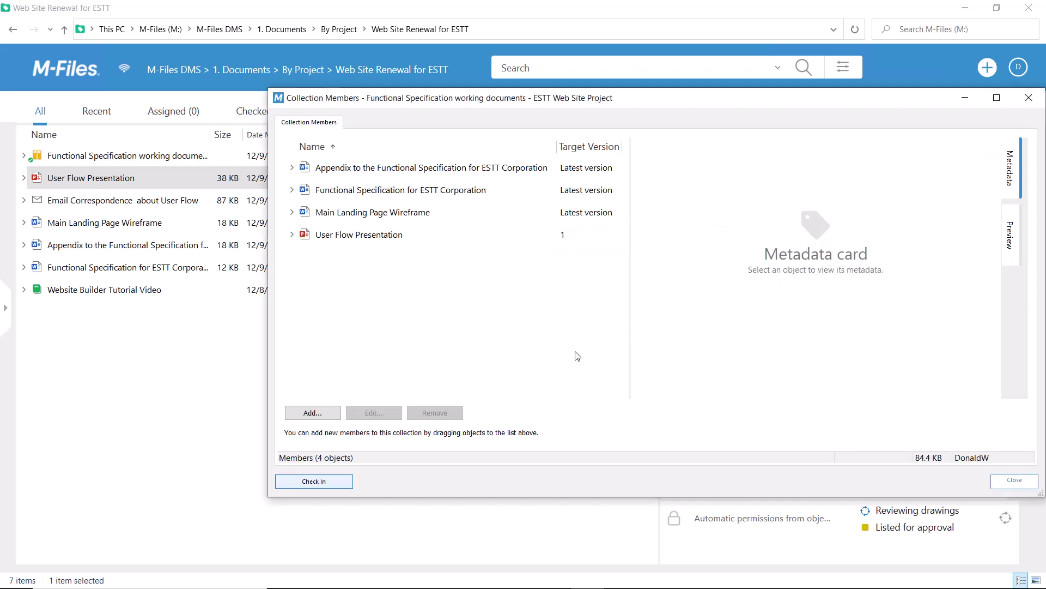
{"action": "left_click", "coordinate": [316, 481]}
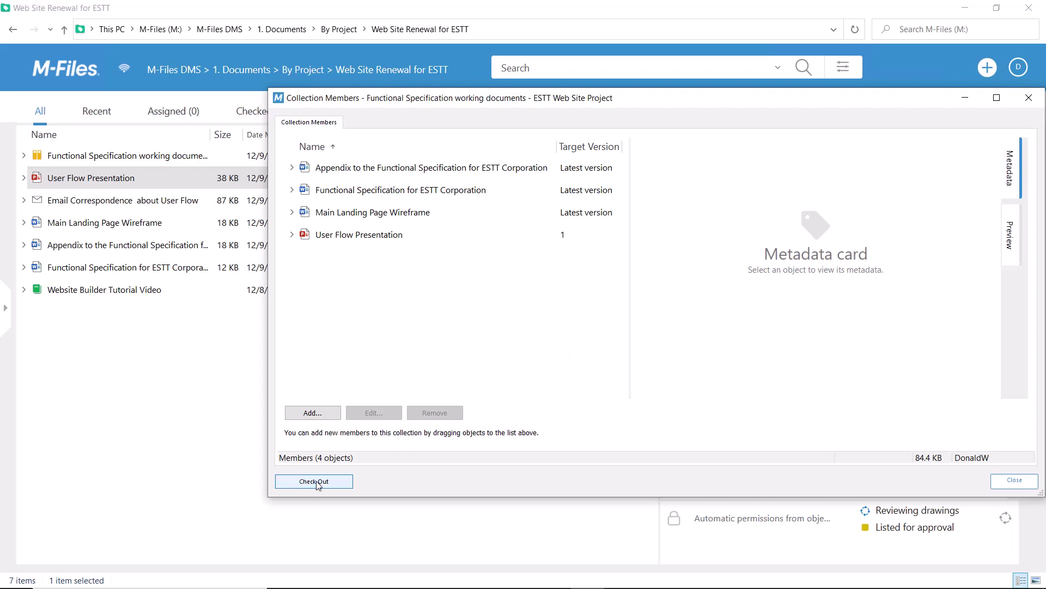
{"action": "left_click", "coordinate": [1007, 485]}
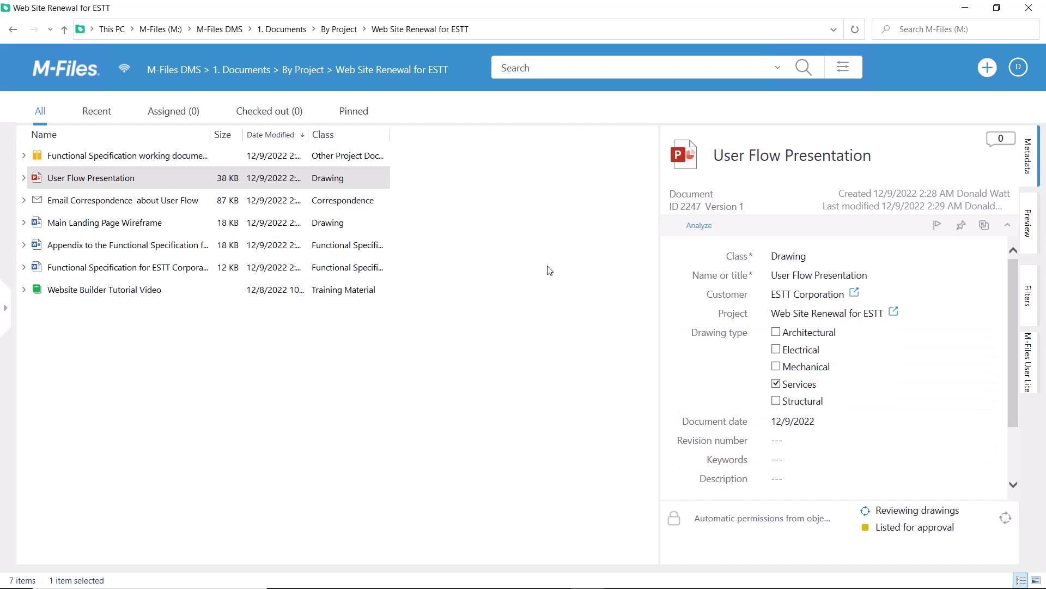
Step: On the Recent tab, expand the working documents collection to show its four members
{"action": "left_click", "coordinate": [96, 112]}
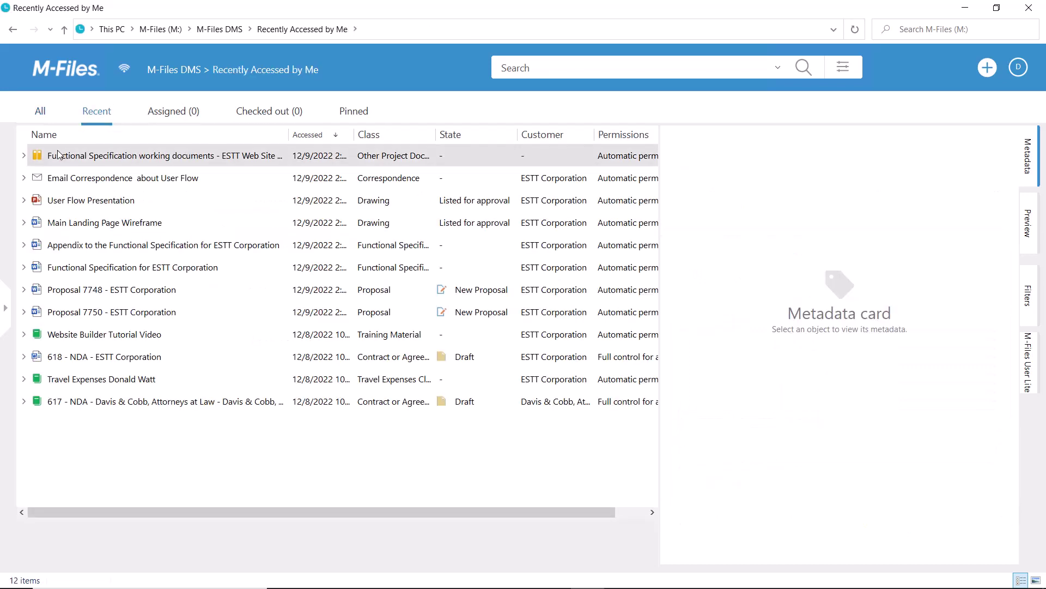
{"action": "left_click", "coordinate": [24, 155]}
{"action": "left_click", "coordinate": [35, 178]}
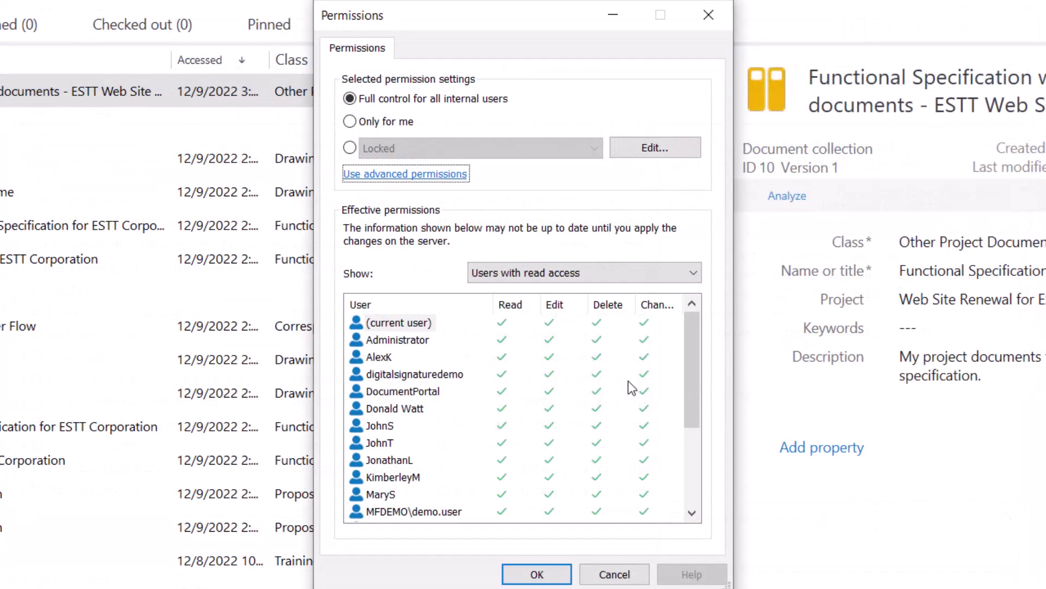
Step: Set the collection's permissions to Only for me, save, and widen the list to show permissions
{"action": "left_click", "coordinate": [351, 121]}
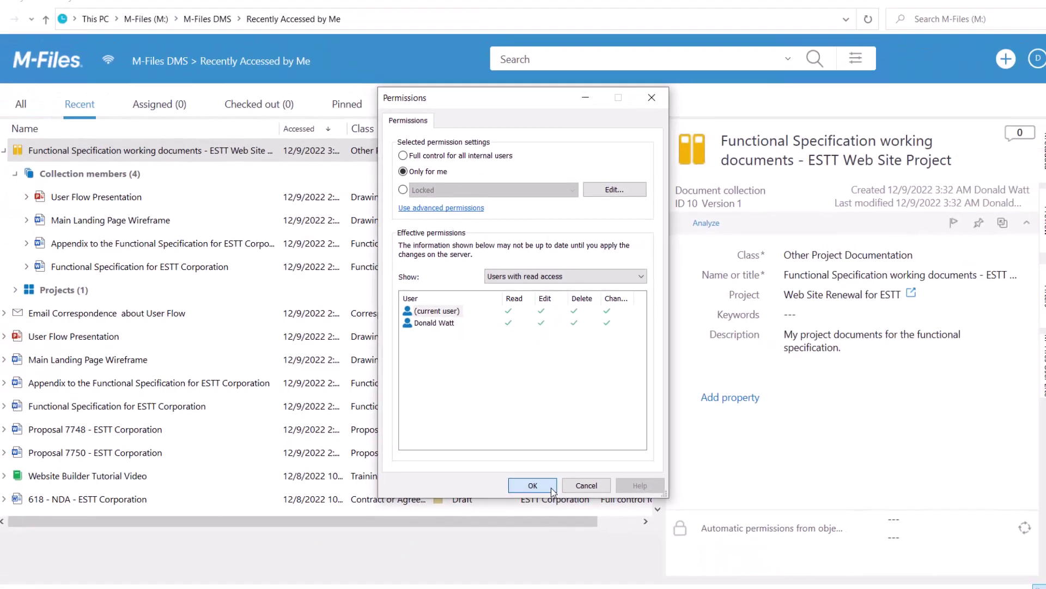
{"action": "left_click", "coordinate": [553, 574]}
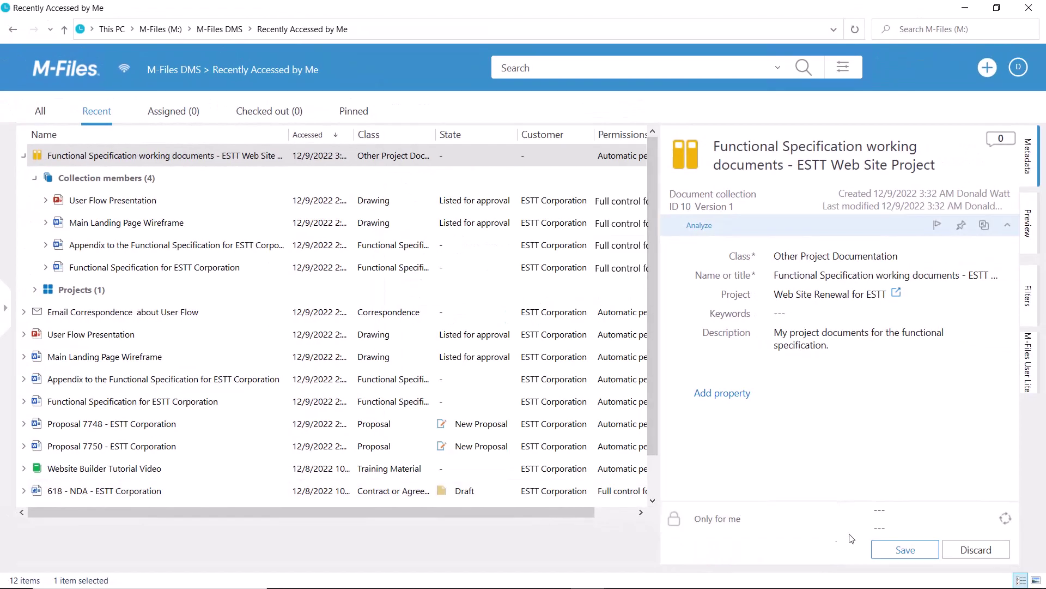
{"action": "left_click", "coordinate": [894, 548]}
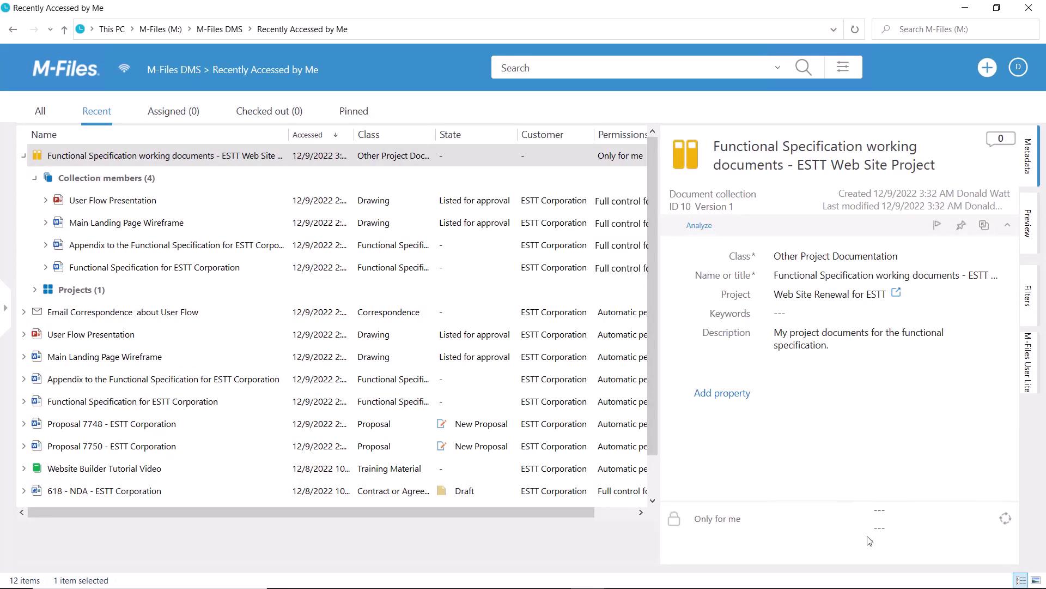
{"action": "left_click", "coordinate": [616, 512]}
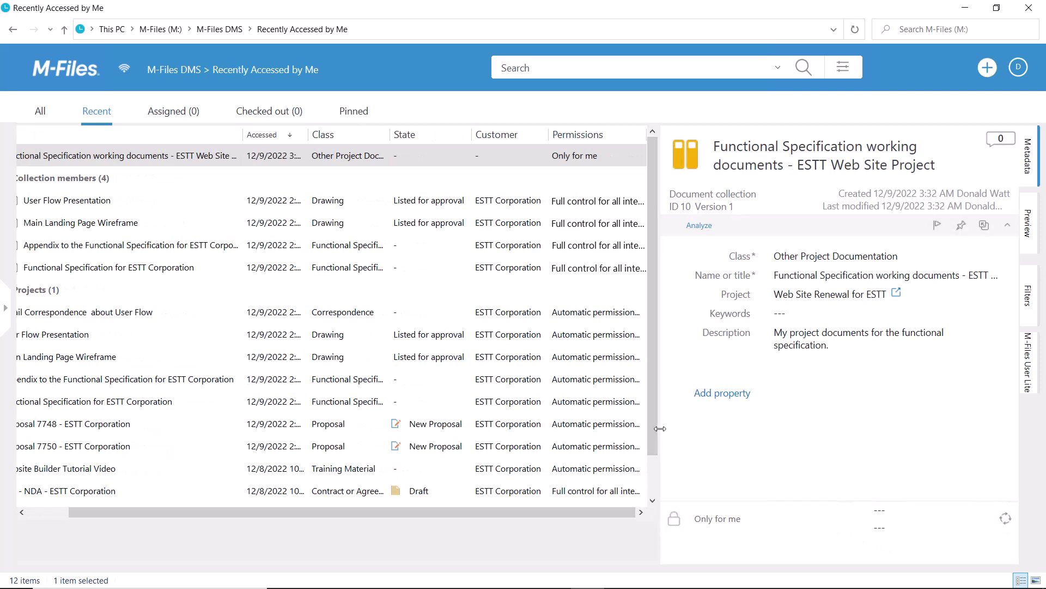
{"action": "left_click_drag", "start_coordinate": [660, 429], "coordinate": [708, 435]}
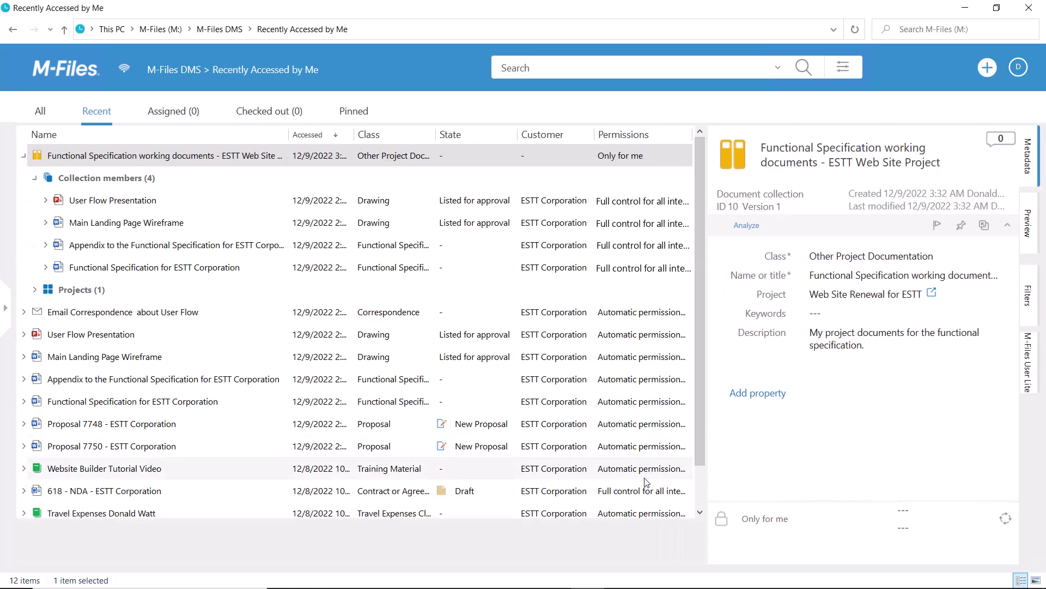